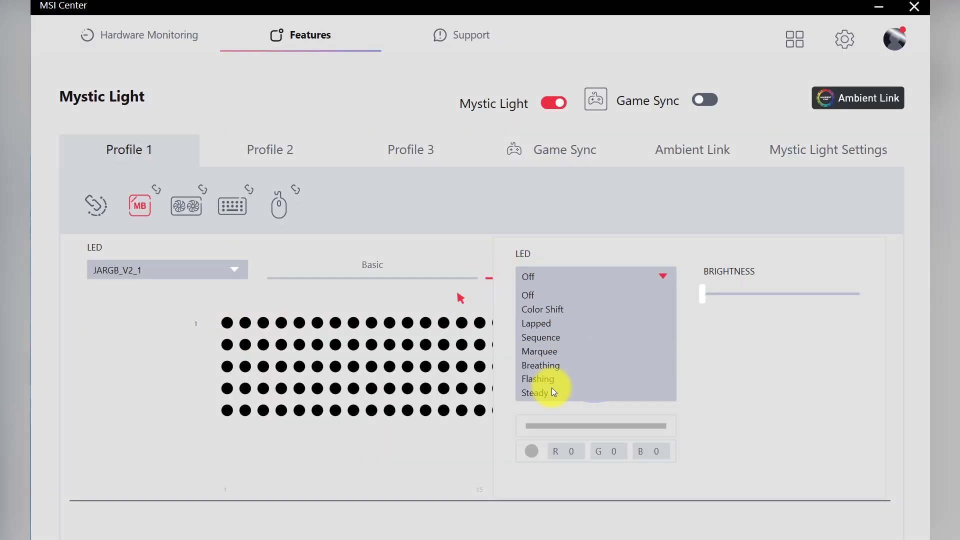
- Color the second through eighth LEDs of the JARGB_V2_1 grid's first row red, then select a further block for an effect
left_click(369, 463)
left_click_drag(237, 307, 344, 331)
left_click(573, 275)
left_click(571, 334)
left_click(419, 457)
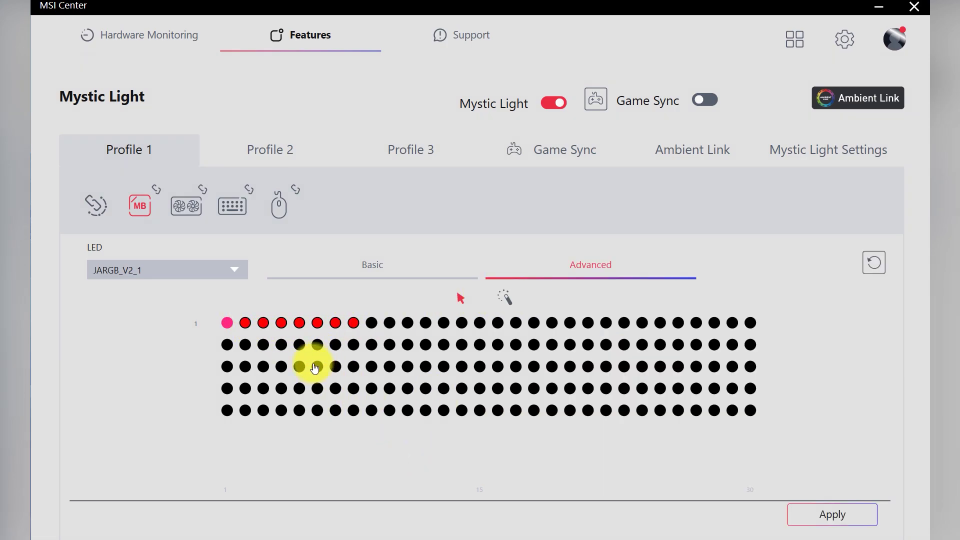
left_click_drag(315, 368, 565, 393)
left_click(572, 278)
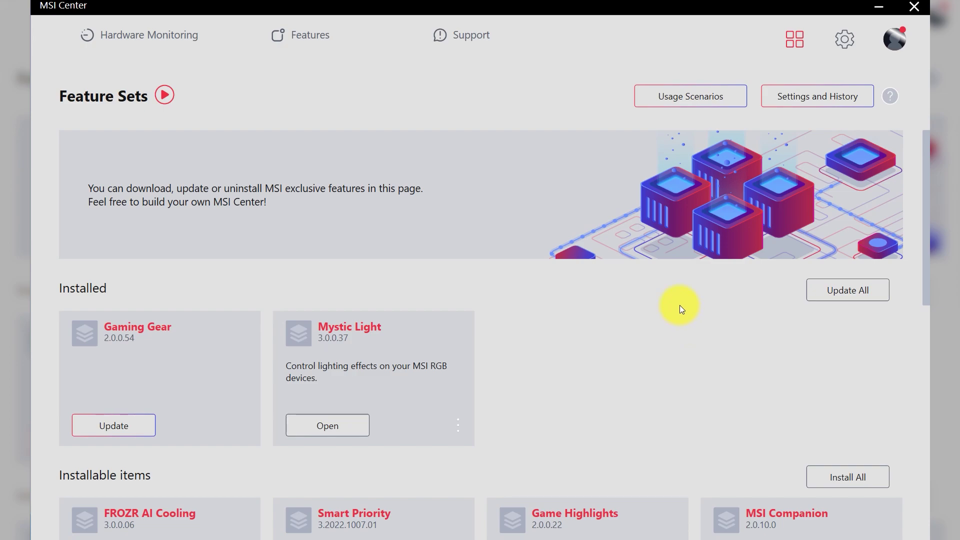
- Open the Mystic Light feature and choose the JARGB_V2_1 header as the LED to configure
left_click(344, 417)
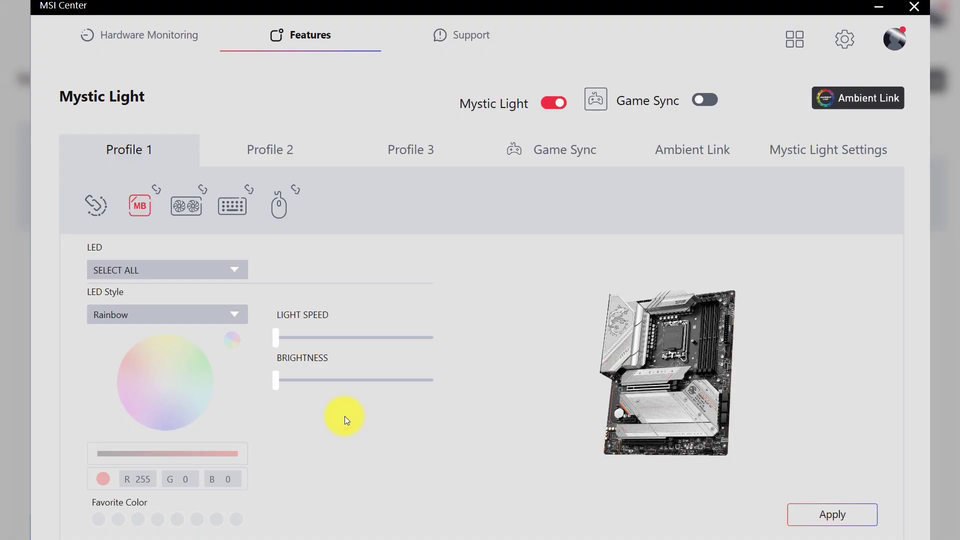
left_click(136, 271)
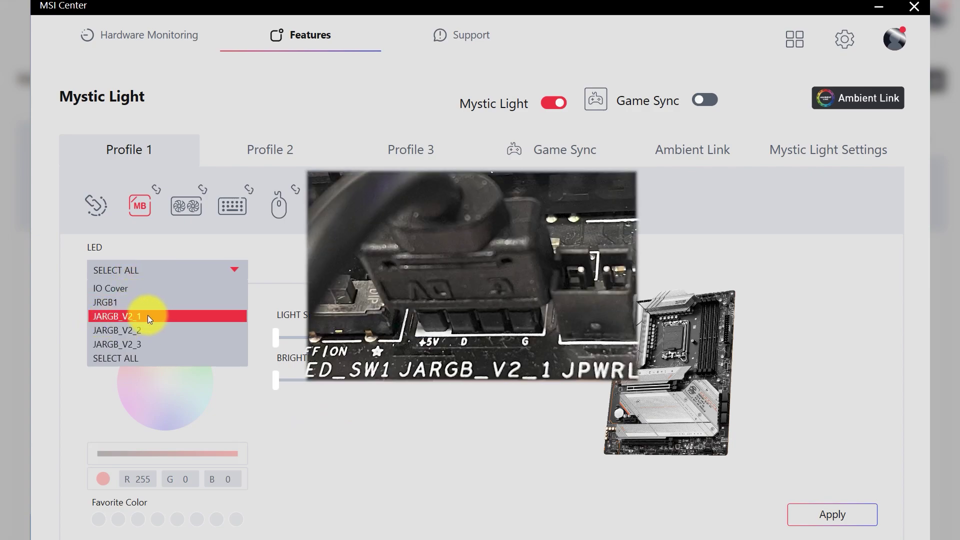
left_click(148, 316)
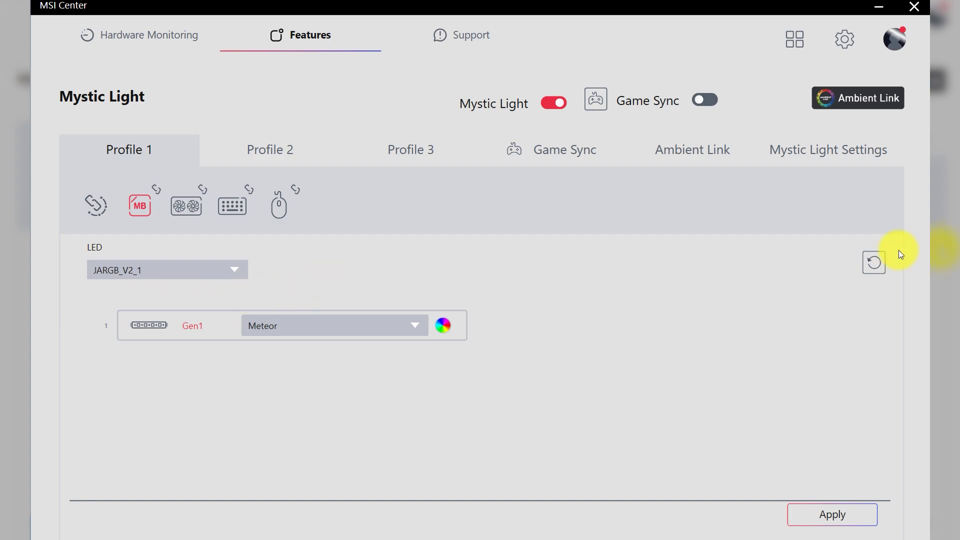
- Rescan the ARGB devices on JARGB_V2_1 and switch to the Basic lighting mode
left_click(873, 263)
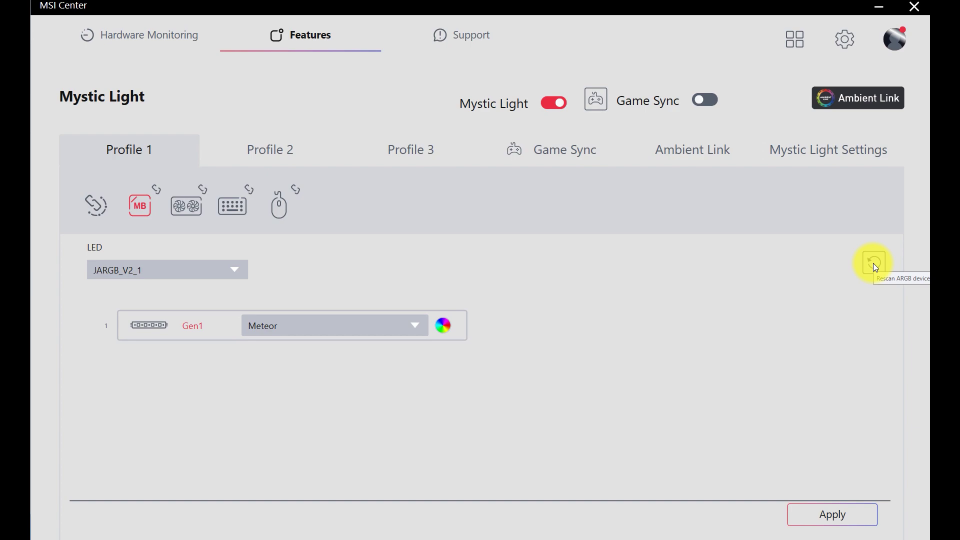
left_click(873, 265)
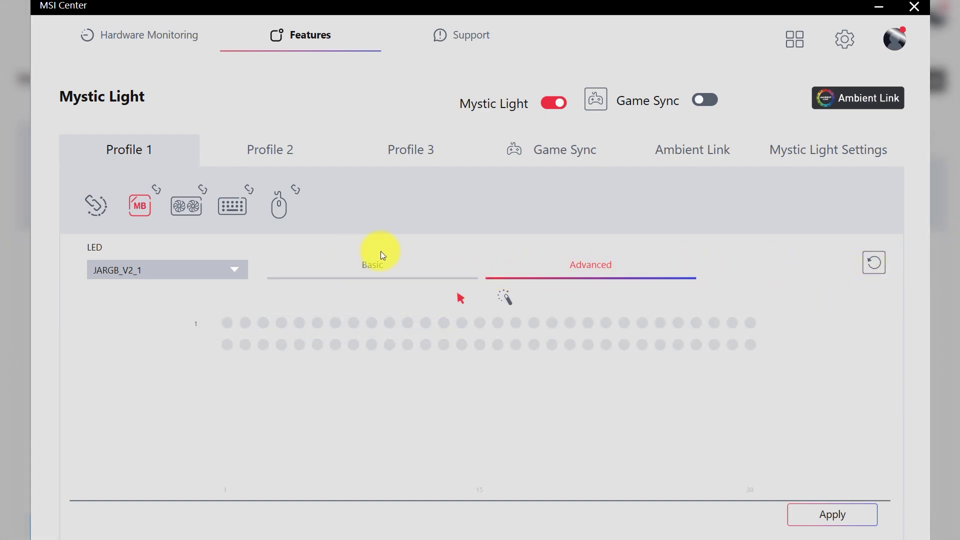
left_click(407, 264)
left_click(590, 265)
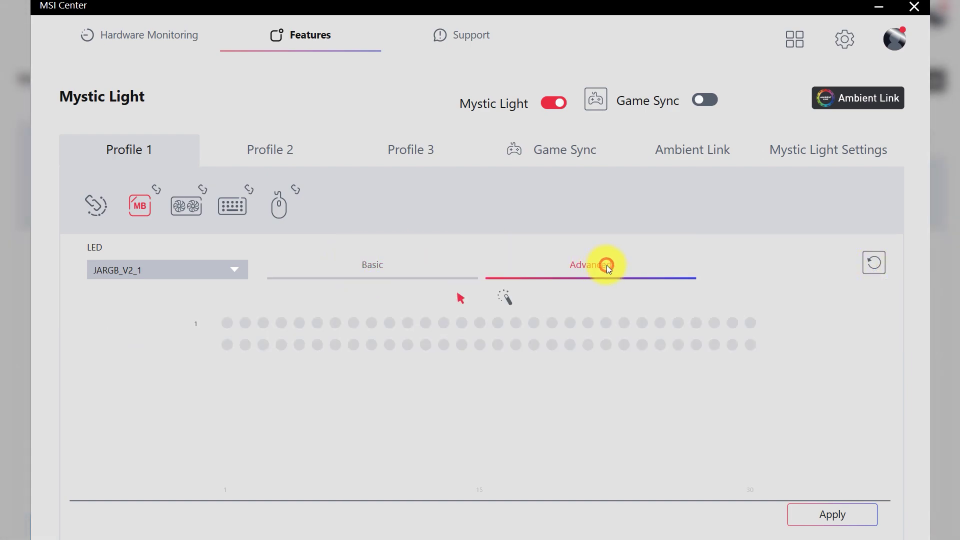
left_click(418, 272)
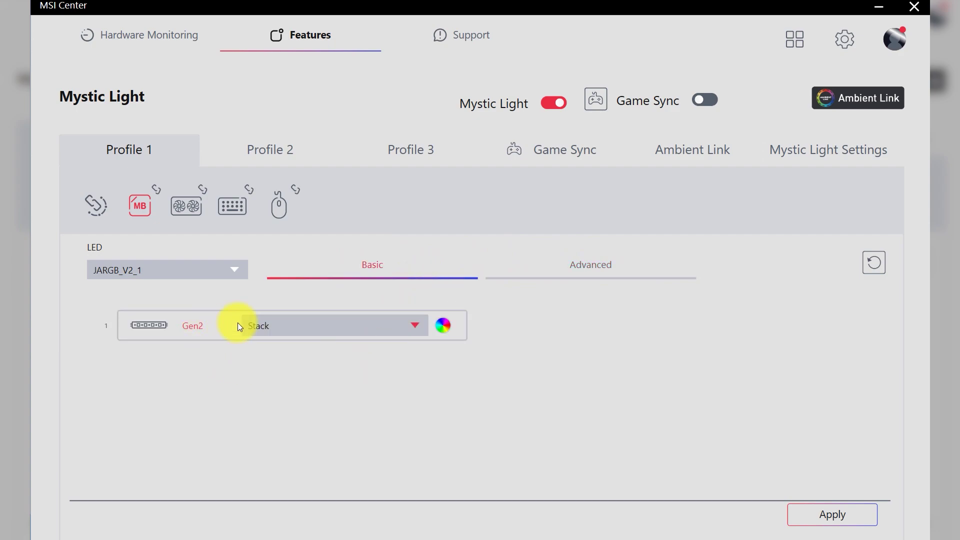
- Review the available lighting effects and the color, speed and brightness settings of the Gen2 strip
left_click(350, 325)
scroll(363, 517, "down", 1)
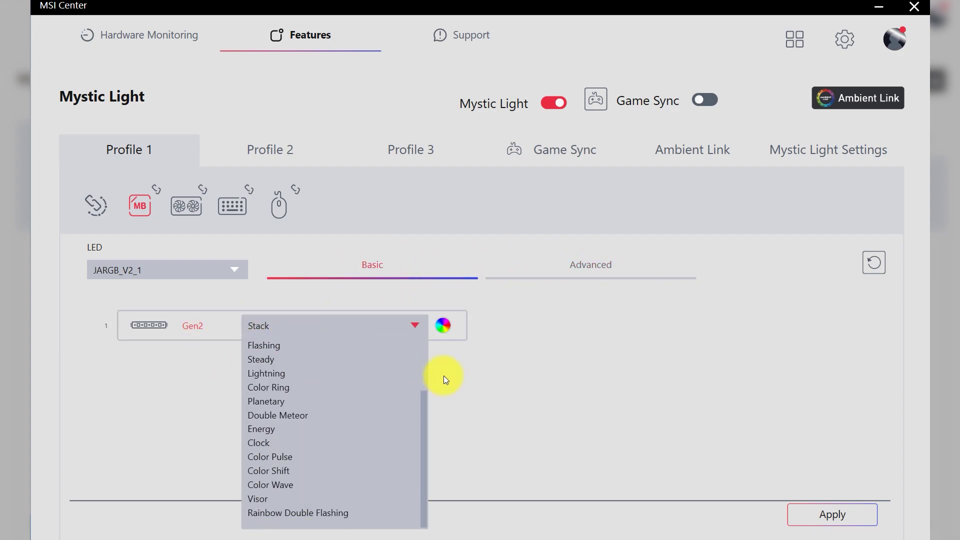
left_click(444, 327)
left_click(444, 327)
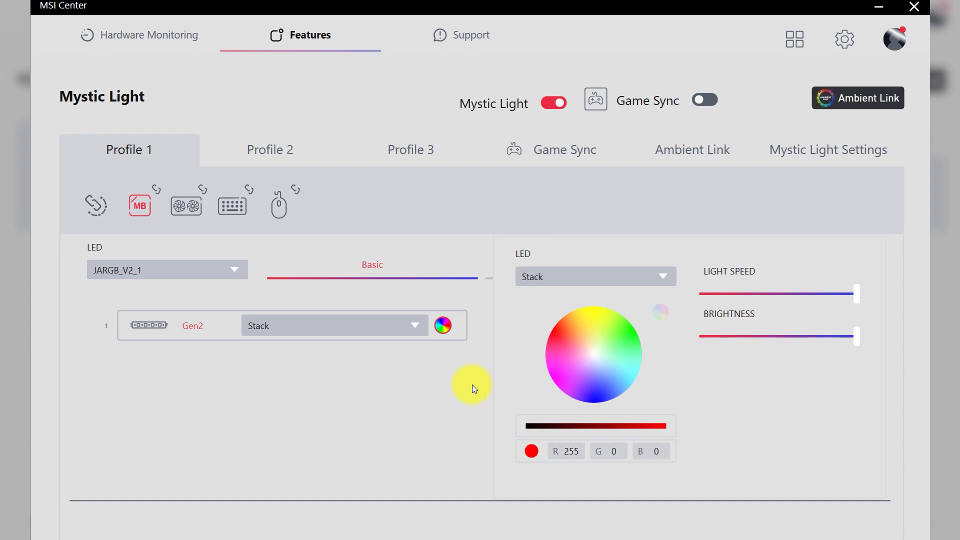
left_click(451, 397)
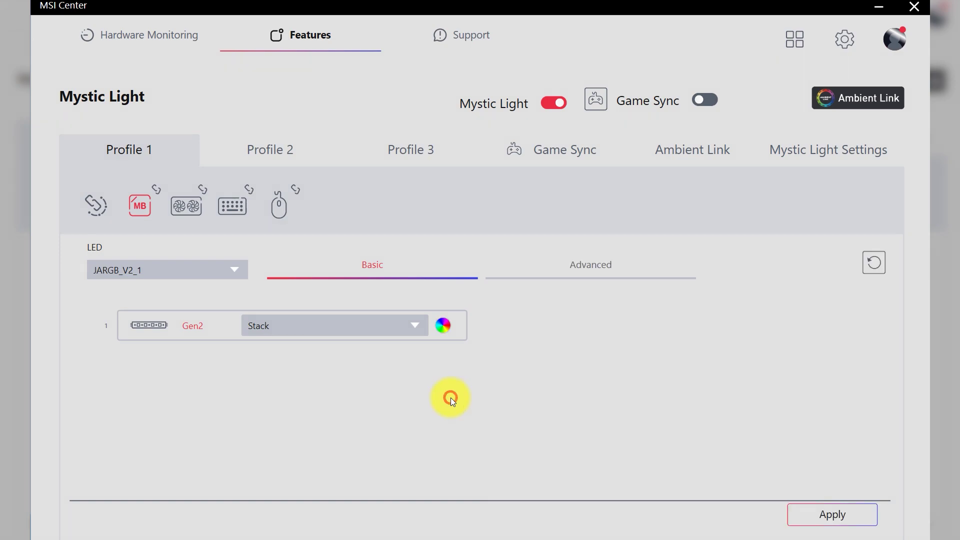
- In Advanced mode, draw a Steady red T using LEDs 1–5 of the first row and the third column
left_click(601, 272)
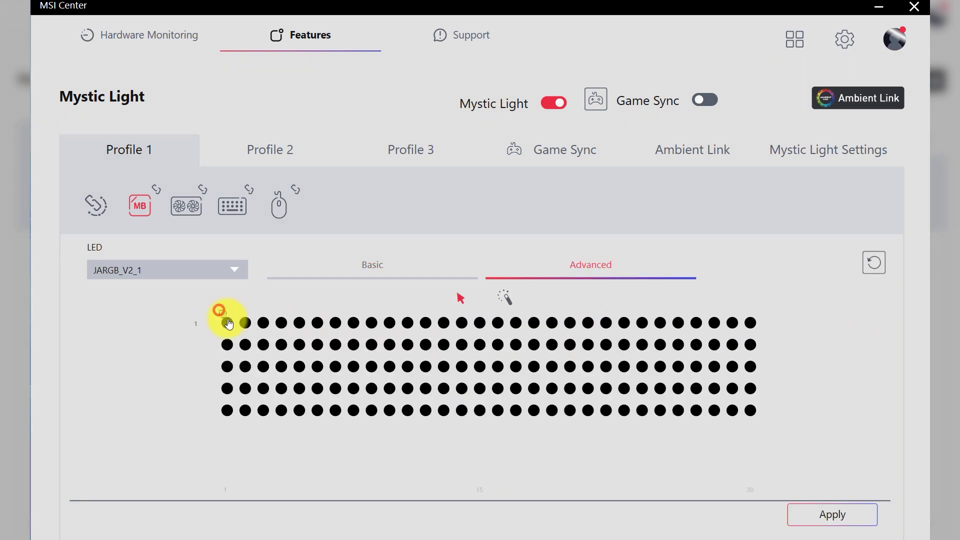
left_click_drag(215, 315, 583, 446)
left_click_drag(257, 336, 270, 419)
left_click(595, 276)
left_click(552, 395)
- Set LEDs 7–11 of the first and fifth rows to green with G 255 as the bars of an I
left_click_drag(332, 310, 412, 330)
left_click(595, 276)
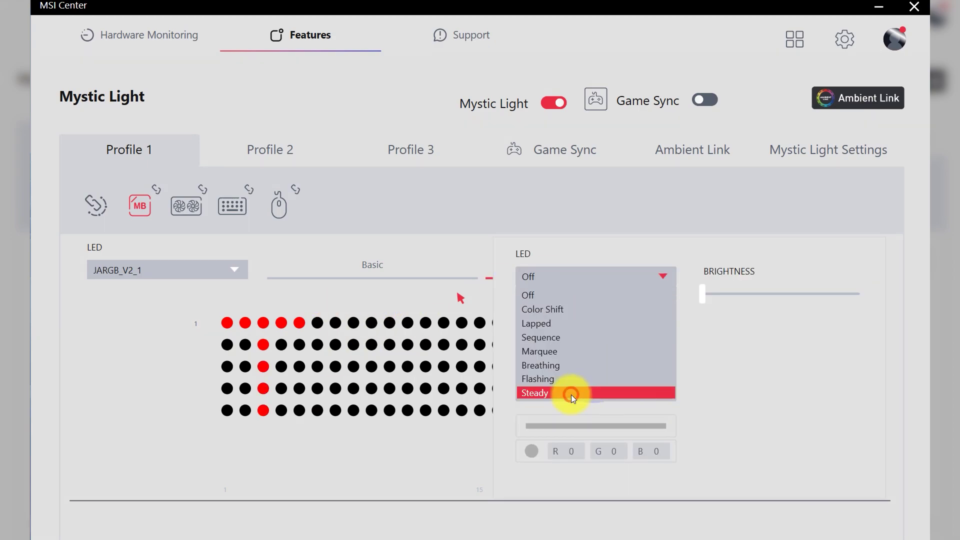
left_click(570, 394)
left_click_drag(334, 404, 413, 417)
left_click(580, 276)
left_click(537, 298)
left_click(612, 451)
type("255")
left_click(445, 461)
- Color LED 9 green in the second to fourth rows to complete the letter I
left_click_drag(366, 338, 378, 396)
left_click(570, 277)
left_click(540, 298)
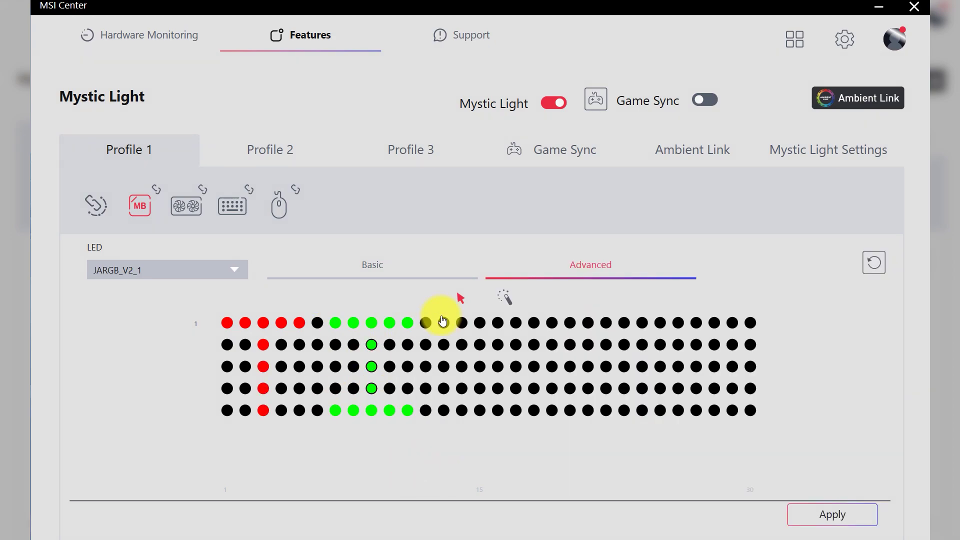
- Draw a red letter R across LEDs 13–17 of the five rows
left_click_drag(447, 428, 448, 428)
left_click_drag(455, 313, 519, 331)
left_click(575, 276)
left_click(564, 301)
left_click_drag(455, 358, 493, 370)
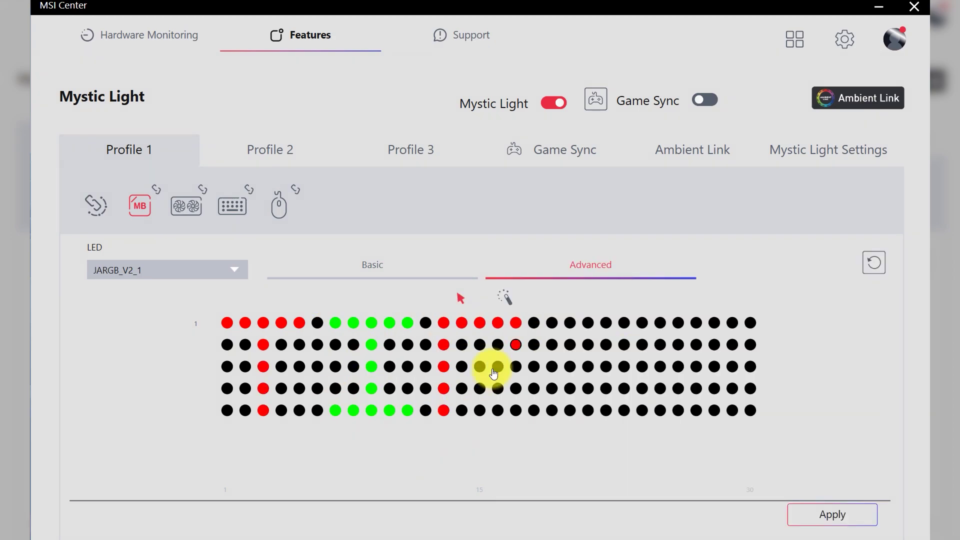
left_click(556, 277)
left_click(550, 299)
left_click(575, 276)
- Set LED 19 in all five rows to Steady blue with B 255 as the stem of an E
mouse_move(546, 311)
left_mouse_down()
mouse_move(560, 416)
mouse_move(630, 416)
left_mouse_up()
left_click(585, 276)
left_click(560, 393)
left_click(657, 451)
type("255")
- Give LEDs 20–23 in the first, third and fifth rows red with R 255 as the arms of the E
left_click(575, 277)
left_click(560, 365)
left_click(571, 451)
type("255")
- Set LED 25 in all five rows to Breathing cyan with G 255 and B 255 as the stem of a D
left_click_drag(651, 314, 668, 417)
left_click(614, 451)
type("25")
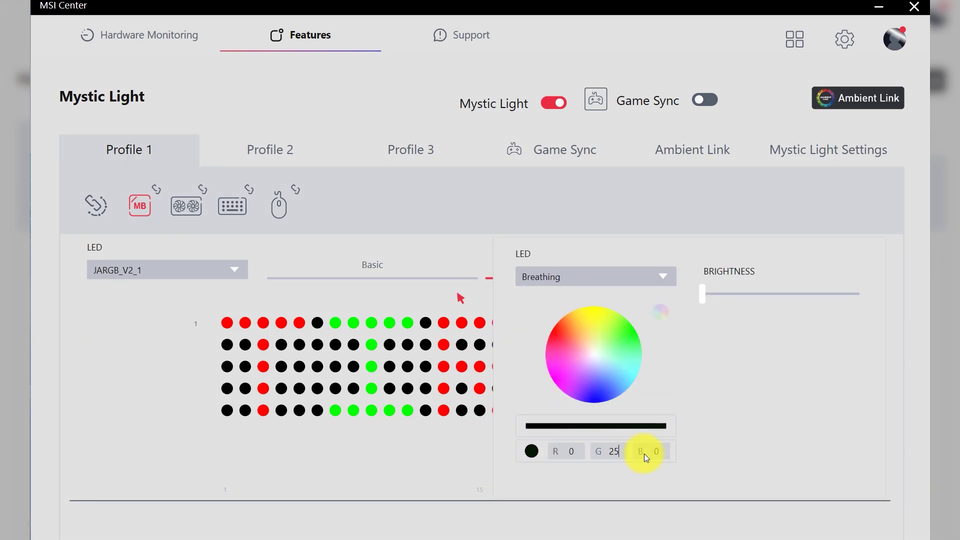
left_click(575, 276)
left_click(560, 365)
left_click(575, 277)
left_click(575, 366)
left_click(614, 451)
type("255")
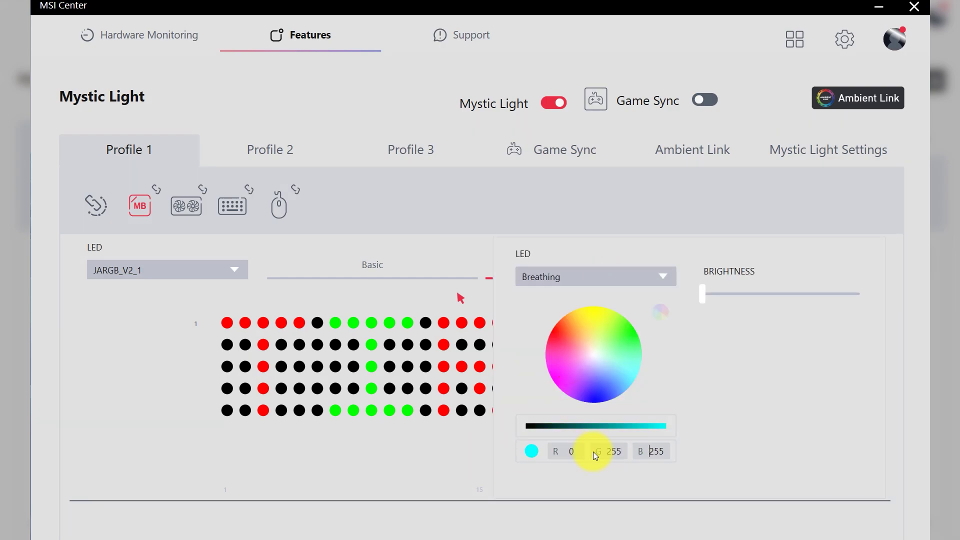
- Complete the curve of the D on LEDs 26–29 in Breathing cyan with G 255 and B 255, and apply the pattern
left_click(575, 276)
left_click(560, 365)
left_click(653, 450)
type("255")
left_click(575, 276)
left_click(560, 366)
left_click(614, 451)
type("255")
left_click(814, 509)
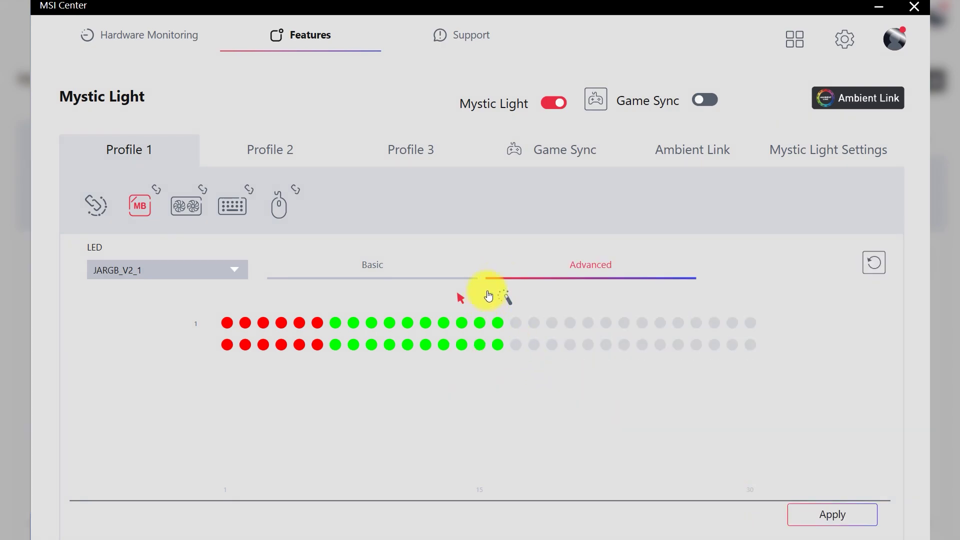
- Use the magic wand to select the red, Breathing green and Steady green LED groups in turn, then clear the selection
left_click(505, 297)
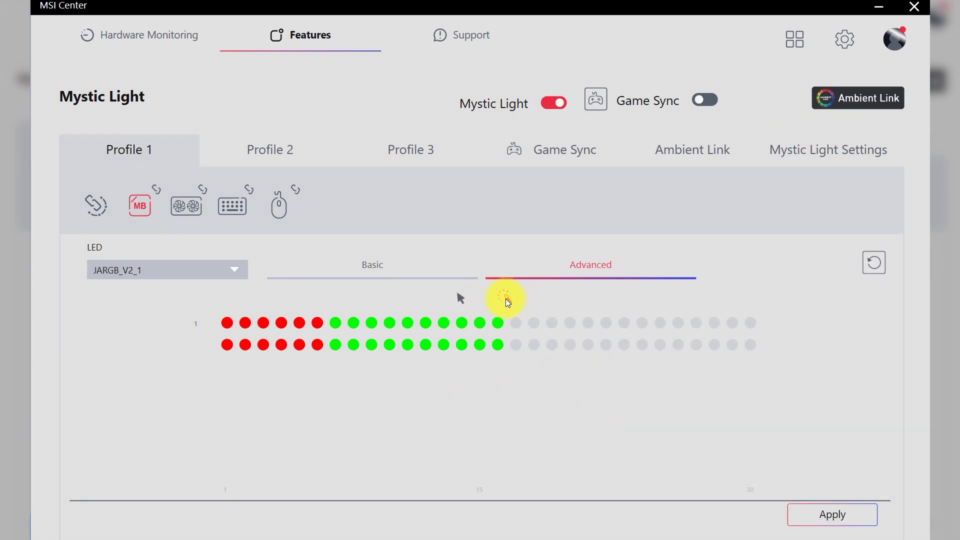
left_click(300, 346)
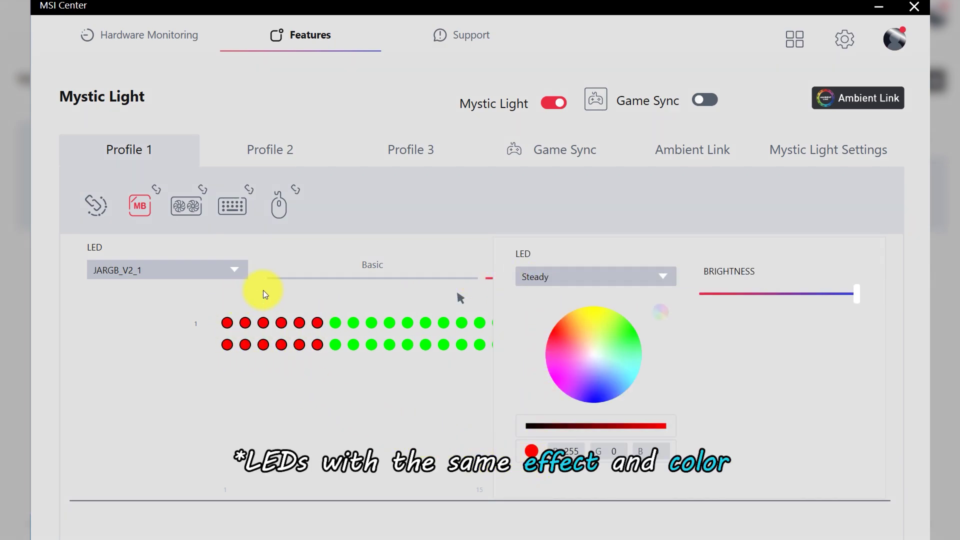
left_click(317, 375)
left_click(340, 326)
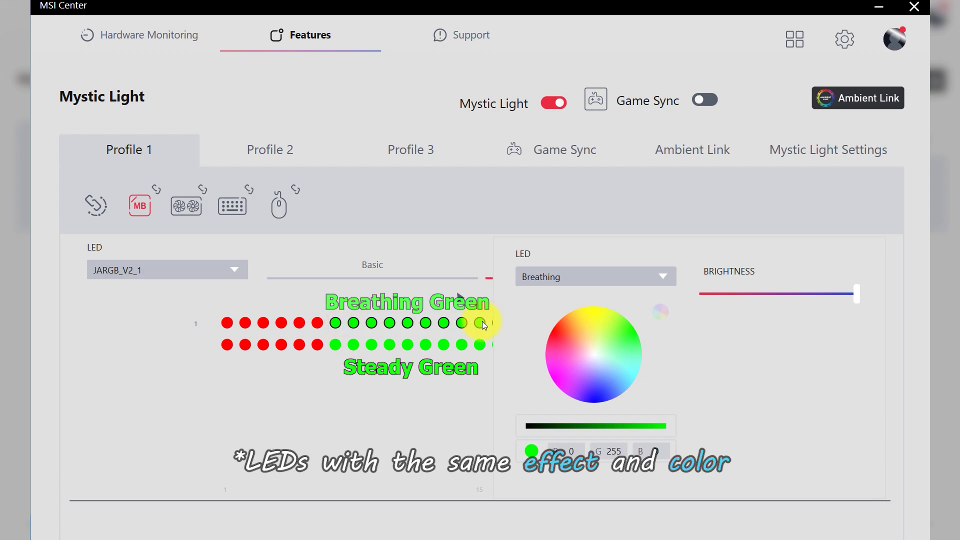
left_click(450, 434)
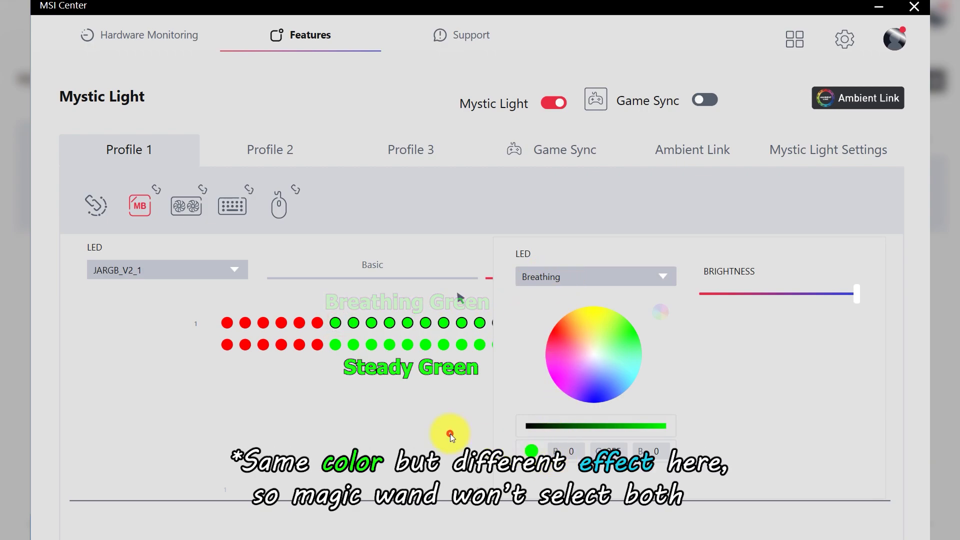
left_click(445, 345)
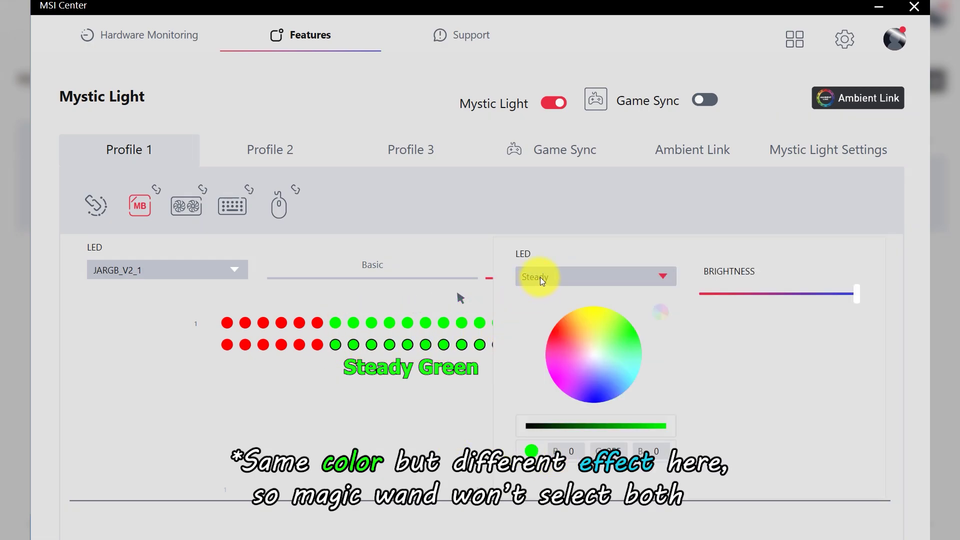
left_click(448, 417)
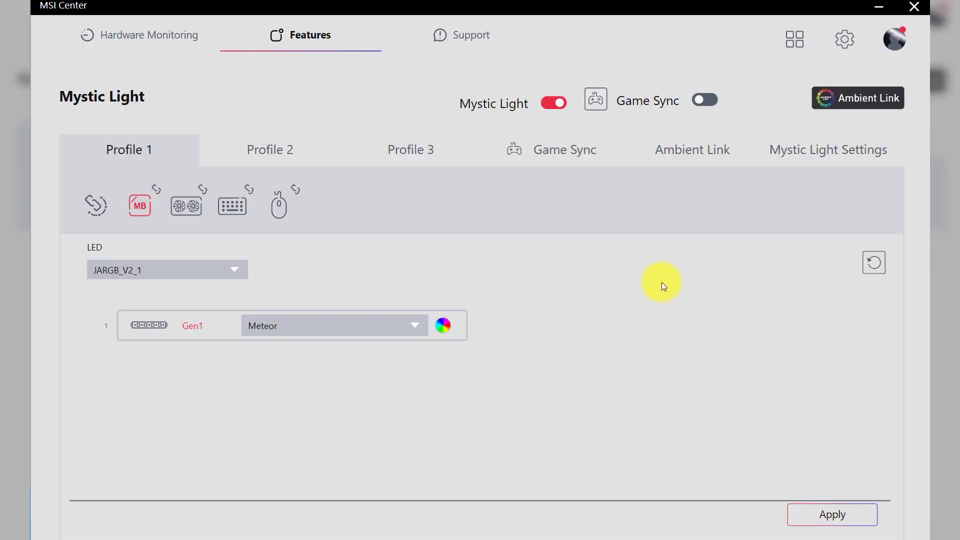
- Rescan the ARGB devices and set the first strip to Steady red and the second to Breathing yellow
left_click(875, 261)
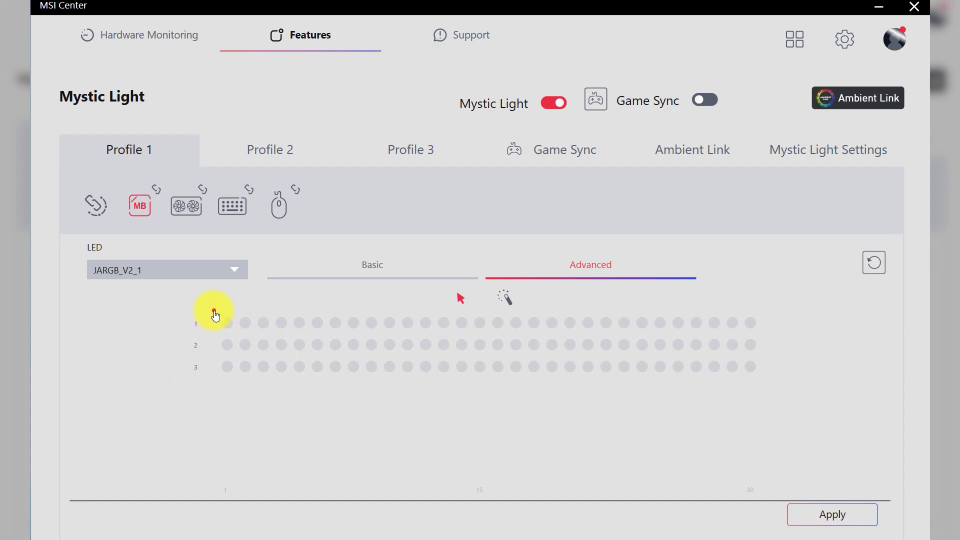
left_click(215, 315)
type("255")
- Set the third strip to Marquee white by entering B 255, and apply the lighting
left_click(195, 367)
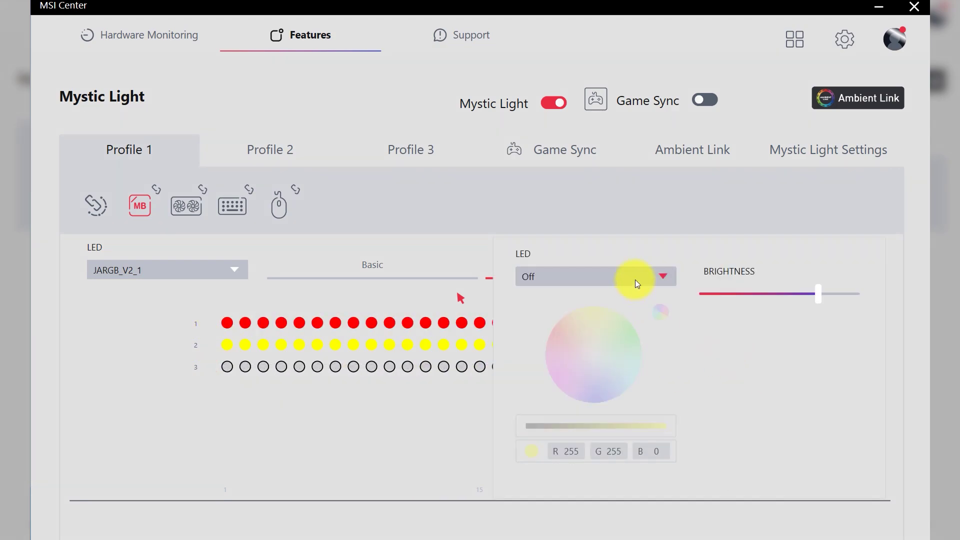
left_click(637, 277)
left_click(620, 345)
left_click(656, 451)
type("255")
left_click(440, 410)
left_click(823, 508)
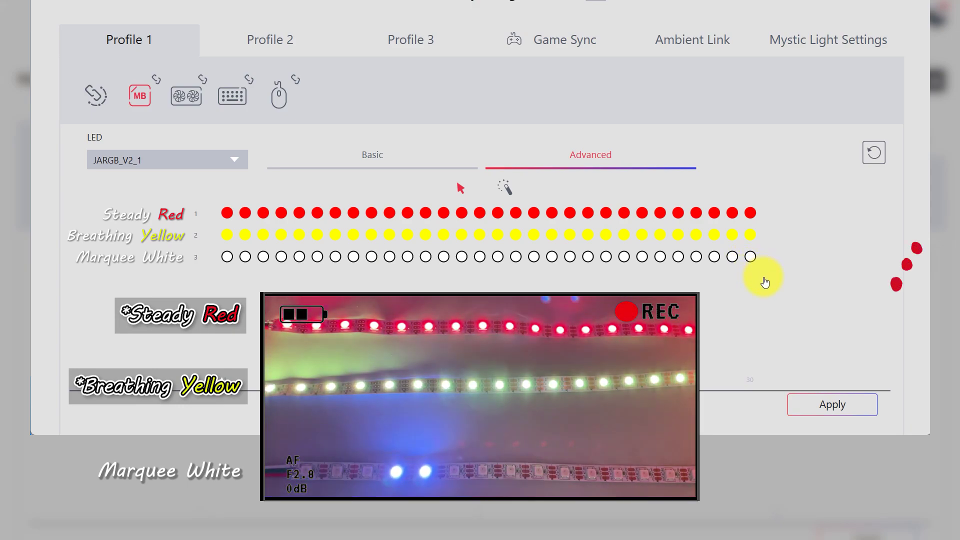
- Apply the three-strip lighting and the multicolor letter pattern to the connected LEDs
left_click(839, 406)
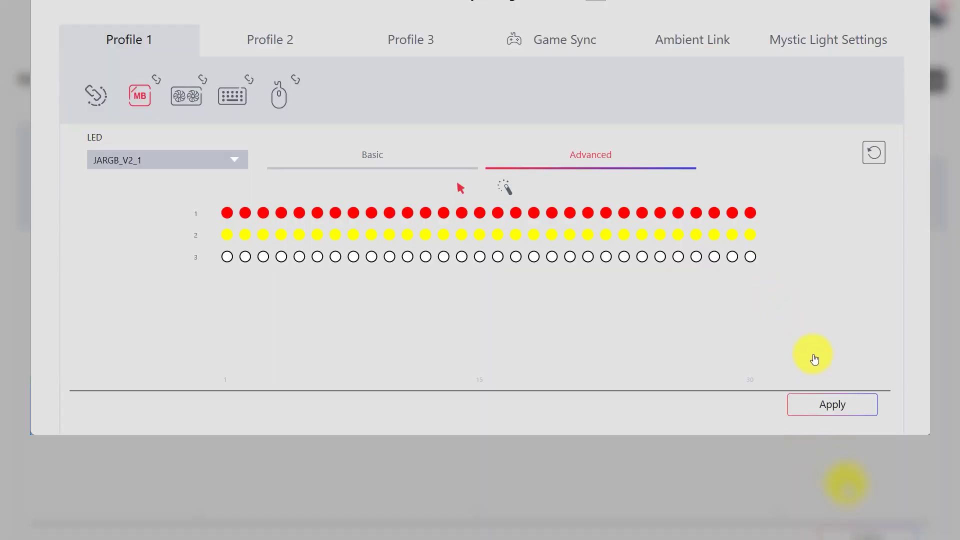
left_click(839, 406)
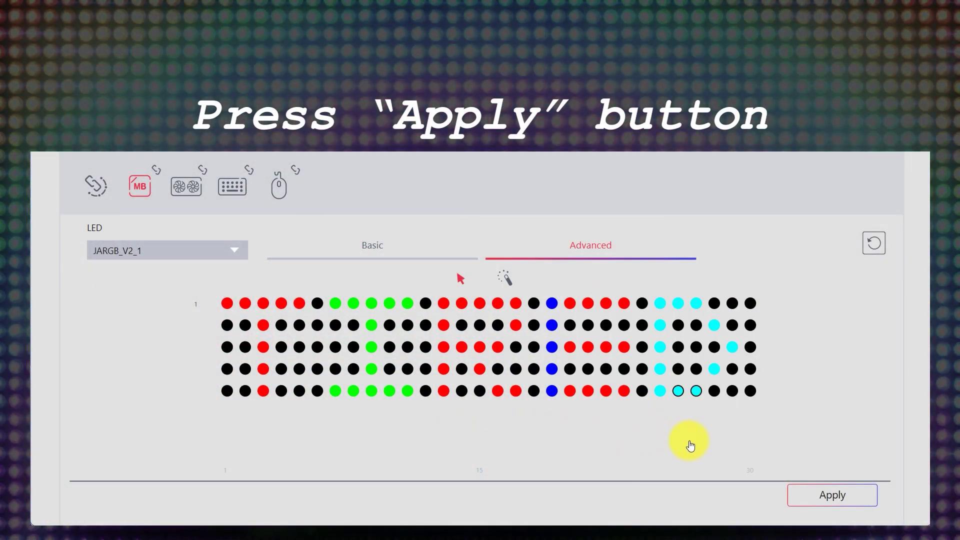
left_click(814, 490)
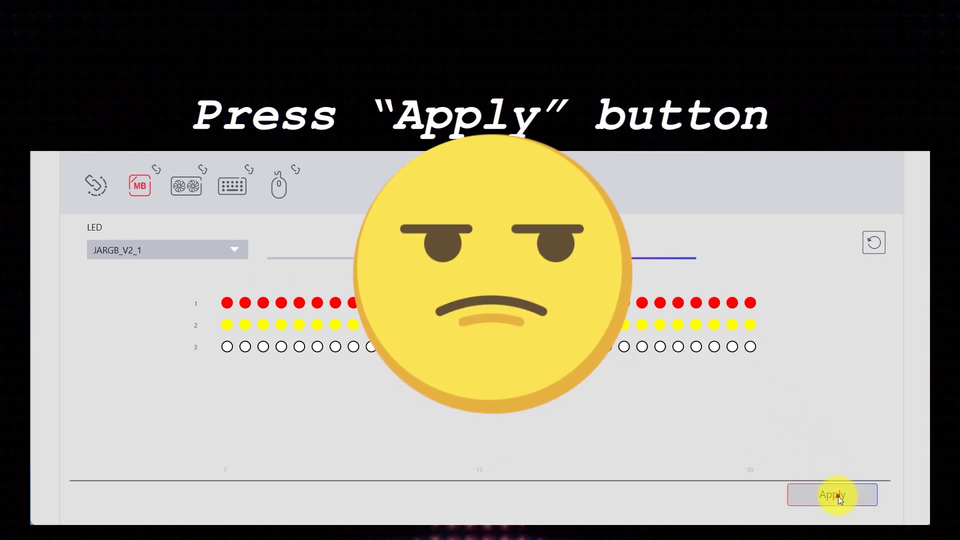
left_click(838, 495)
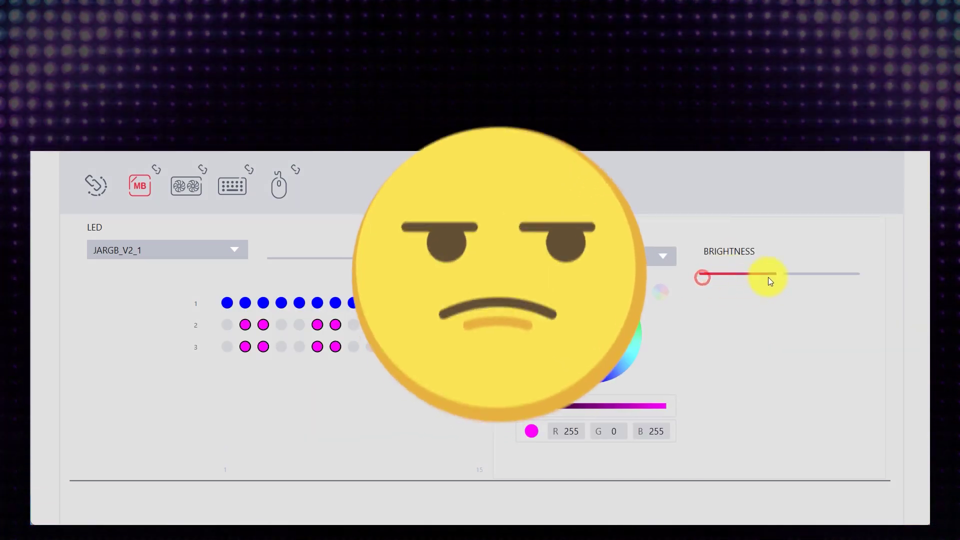
- Raise the brightness of the selected magenta LEDs on the second and third strips
left_click(826, 275)
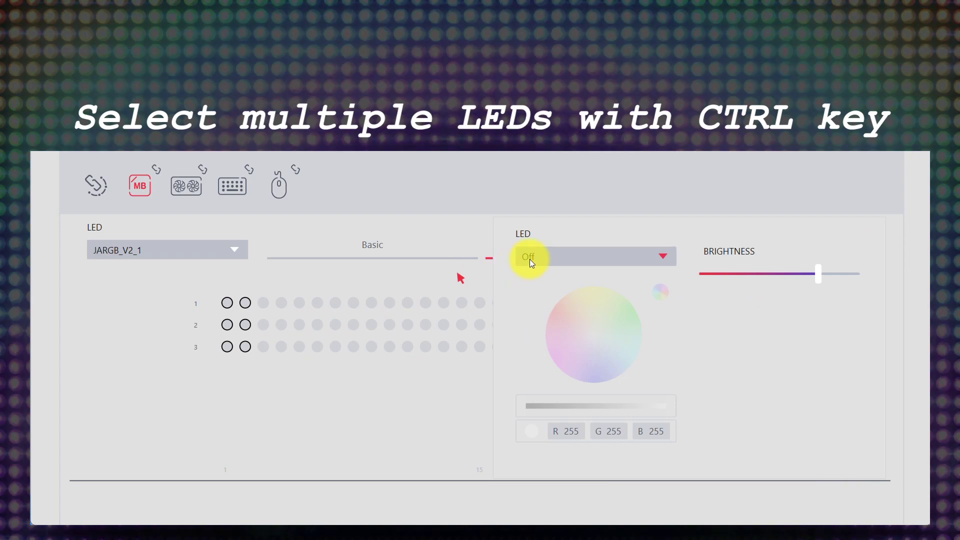
- Set the selected first two LEDs of all three strips to Breathing white
left_click(529, 257)
left_click(545, 345)
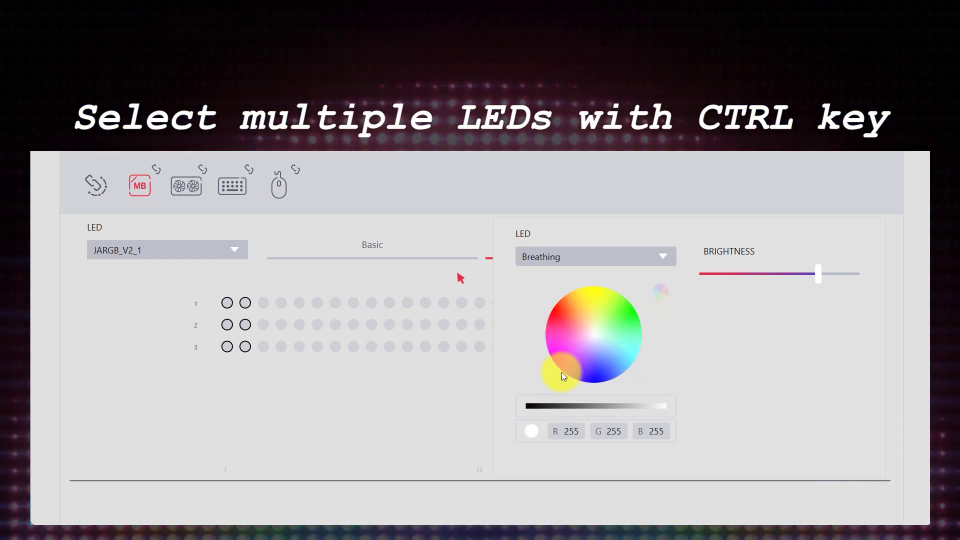
left_click(339, 400)
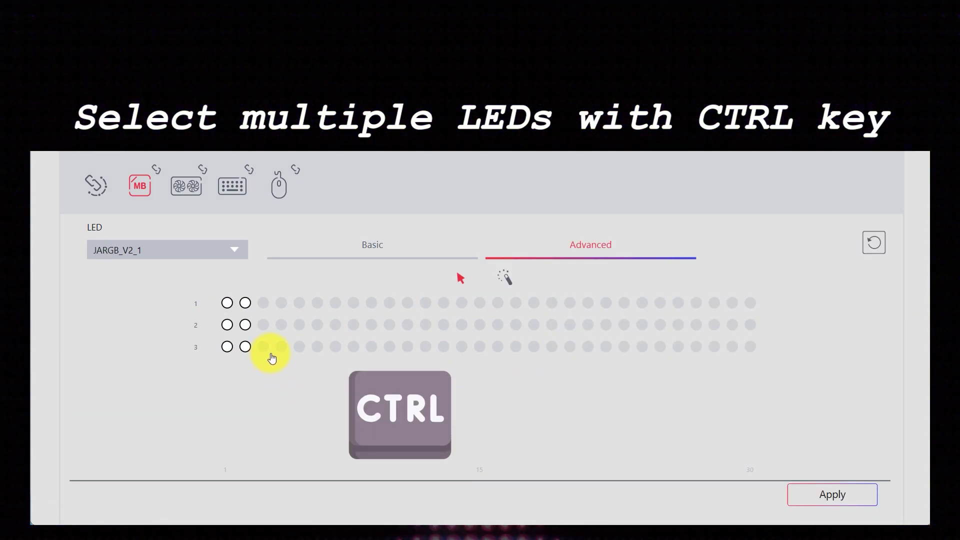
- Extend the Breathing white selection with alternating LED groups on the third and first strips, from LED 4 through LED 30
left_click_drag(345, 354, 343, 349)
left_click_drag(350, 294, 412, 305)
left_click_drag(423, 356, 488, 345)
left_click(449, 410)
left_click_drag(490, 293, 560, 312)
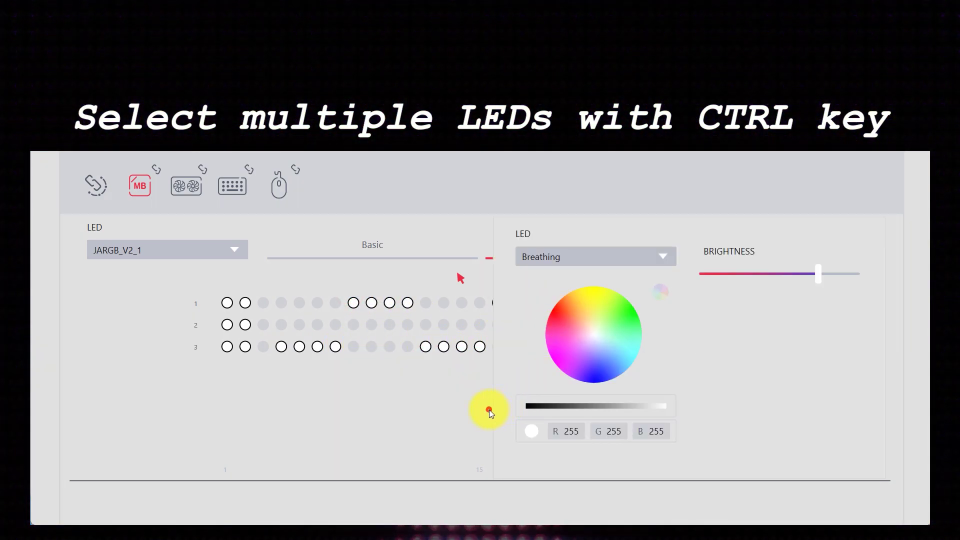
left_click_drag(571, 361, 629, 345)
left_click(407, 416)
left_click_drag(638, 294, 702, 306)
left_click(399, 448)
left_click_drag(714, 357, 766, 350)
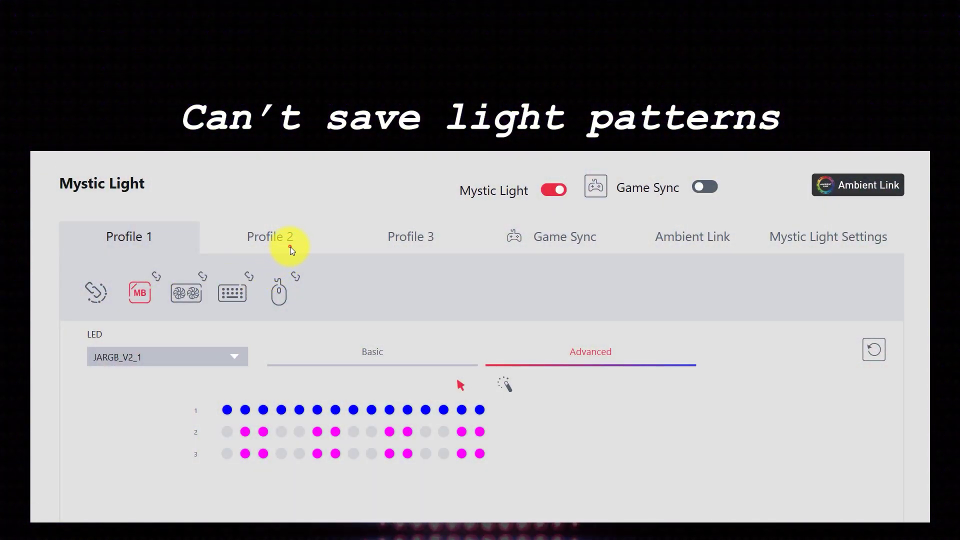
- Switch to Profile 2 and Profile 3 in turn, choosing the JARGB_V2_1 header in each to compare its light pattern
left_click(290, 247)
left_click(182, 348)
left_click(152, 404)
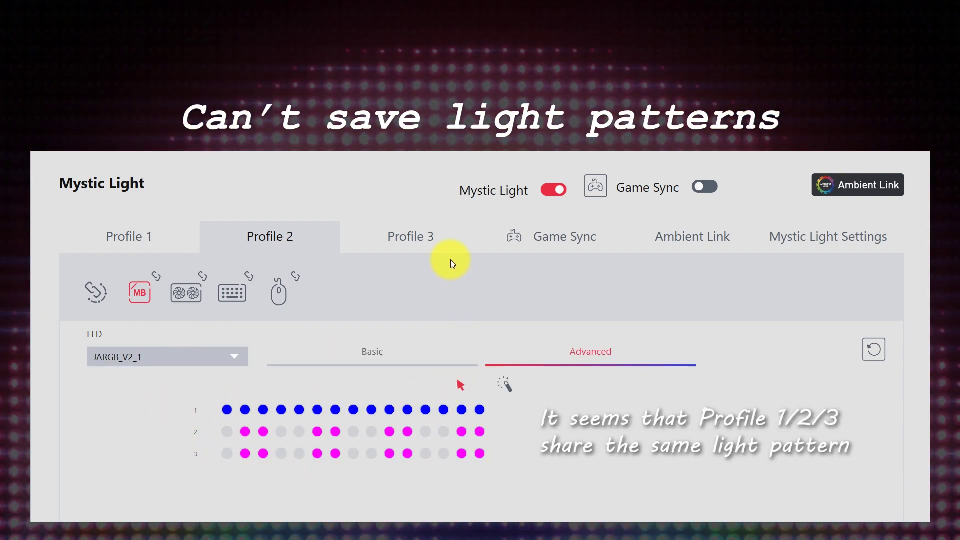
left_click(442, 245)
left_click(201, 356)
left_click(138, 404)
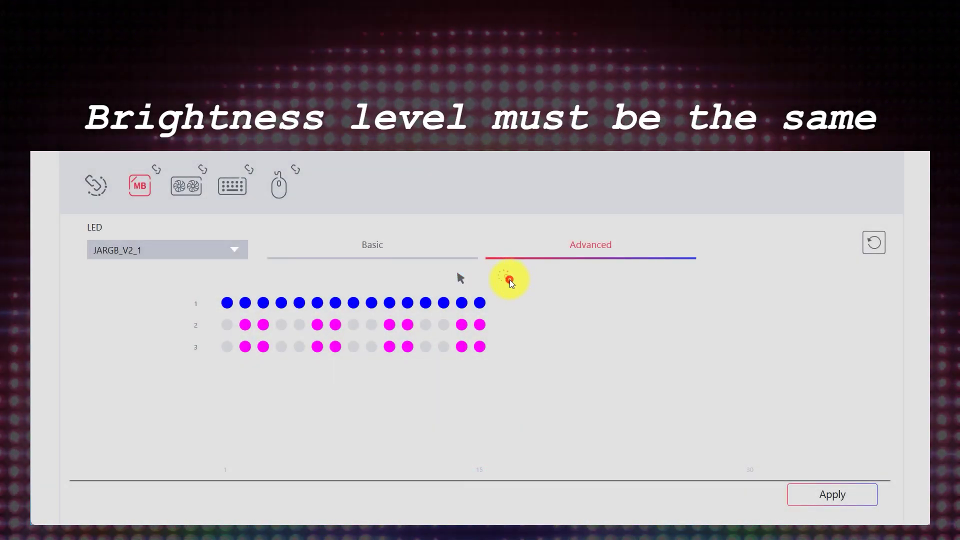
- Raise the brightness of the magenta Flashing LEDs on strips 2 and 3 to about three quarters and compare it with strip 1's blue Steady LEDs
left_click(480, 302)
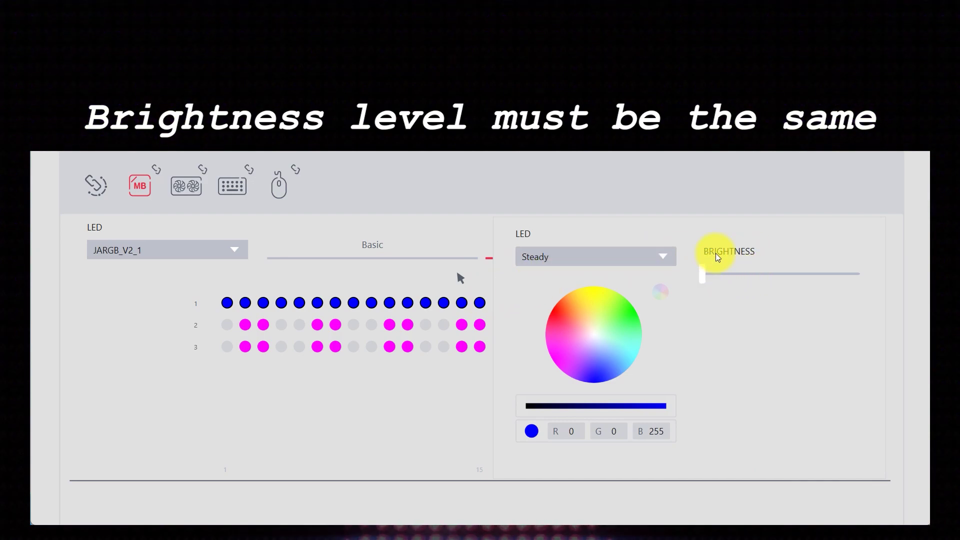
left_click(355, 368)
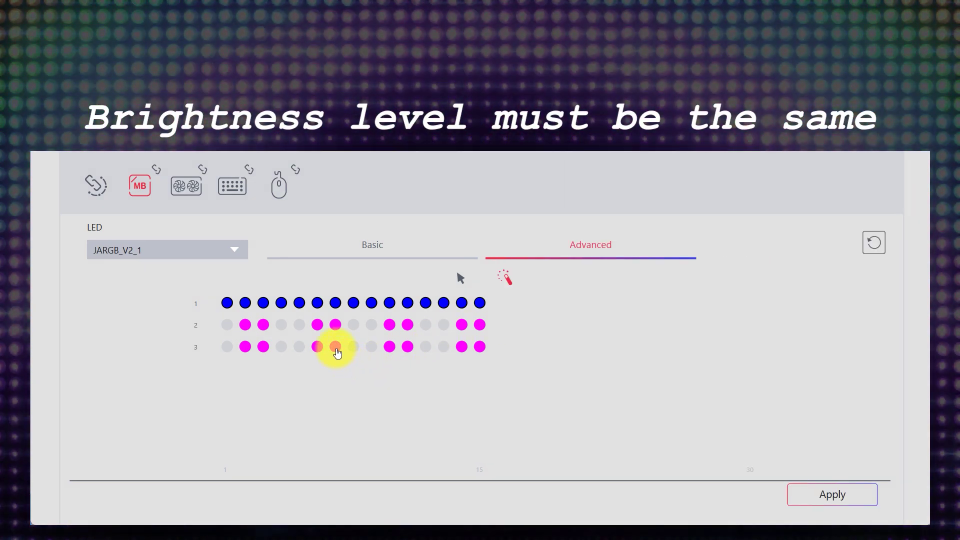
left_click(335, 346)
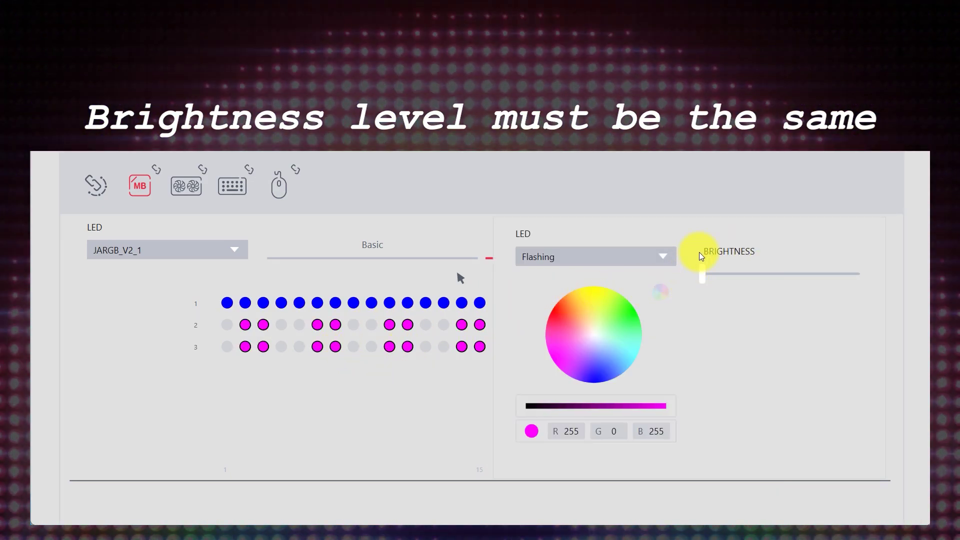
left_click(429, 397)
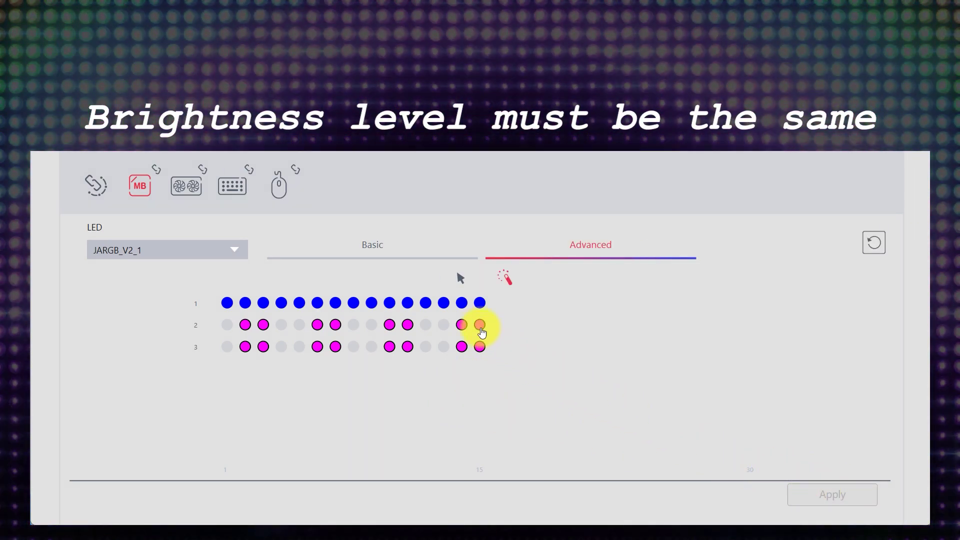
left_click(460, 301)
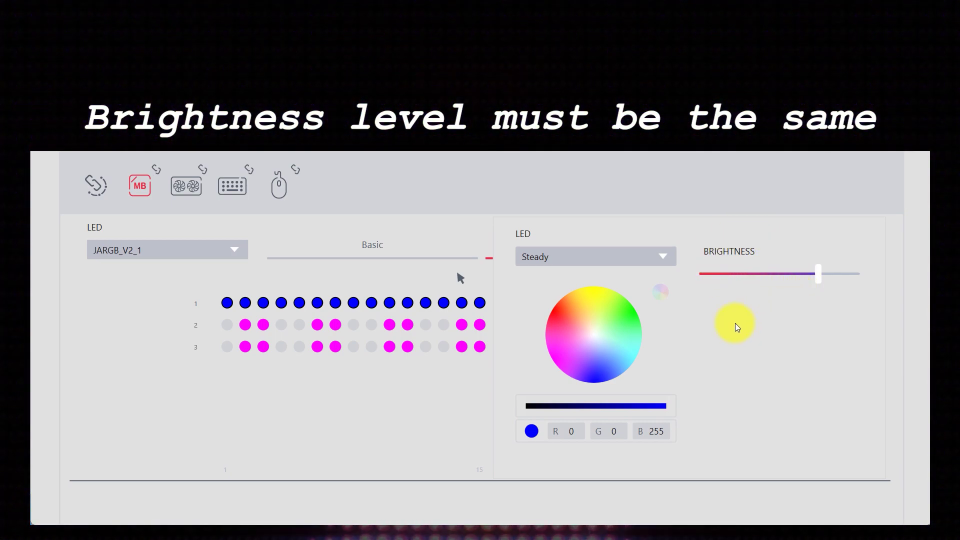
left_click(431, 420)
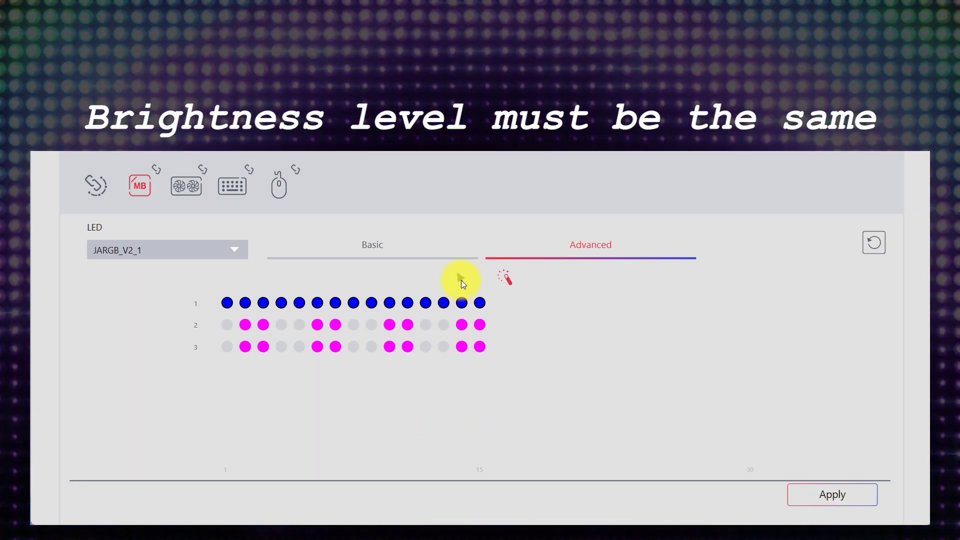